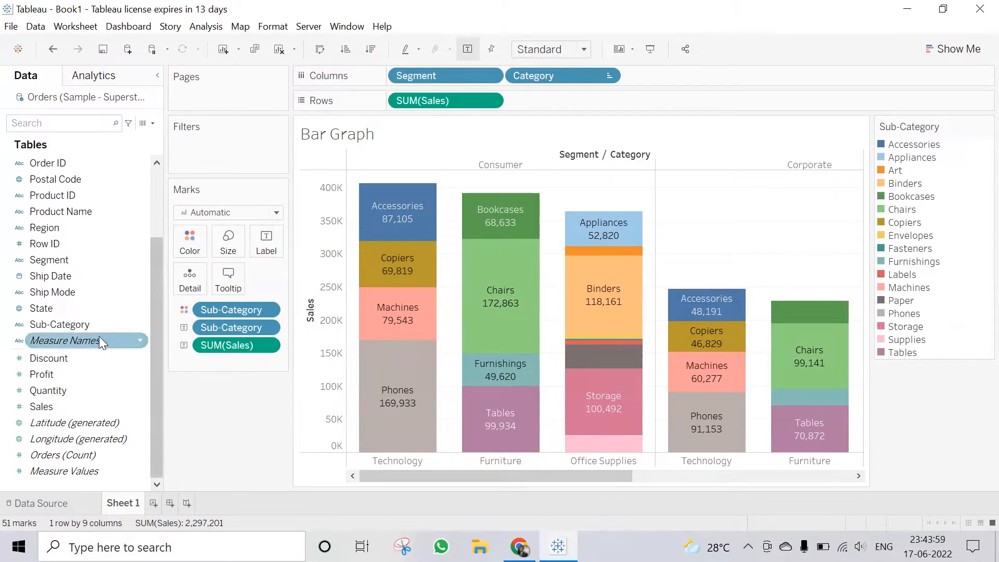
Step: Show the filter card for the Sub-Category field and look through its list of values
{"action": "left_click", "coordinate": [140, 324]}
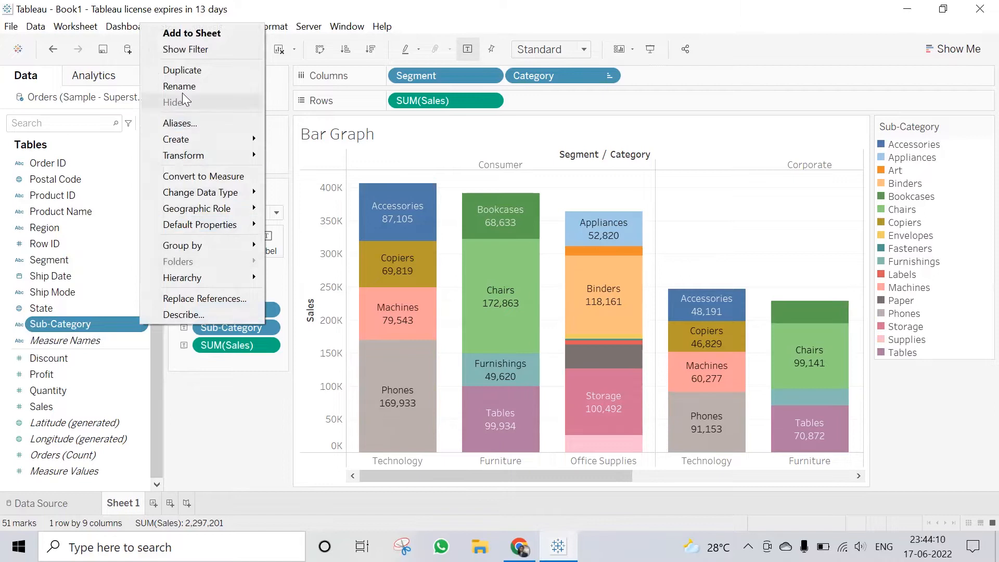
{"action": "left_click", "coordinate": [196, 48]}
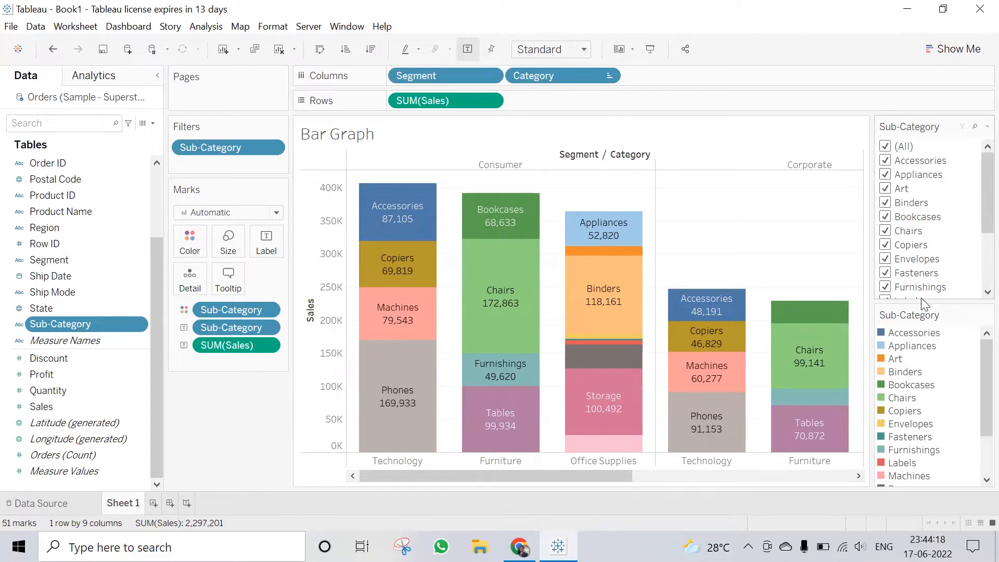
{"action": "left_click_drag", "start_coordinate": [984, 181], "coordinate": [984, 161]}
Step: Clear all values in the Sub-Category filter, select only Art, Chairs and Envelopes, and restore all values
{"action": "left_click", "coordinate": [887, 147]}
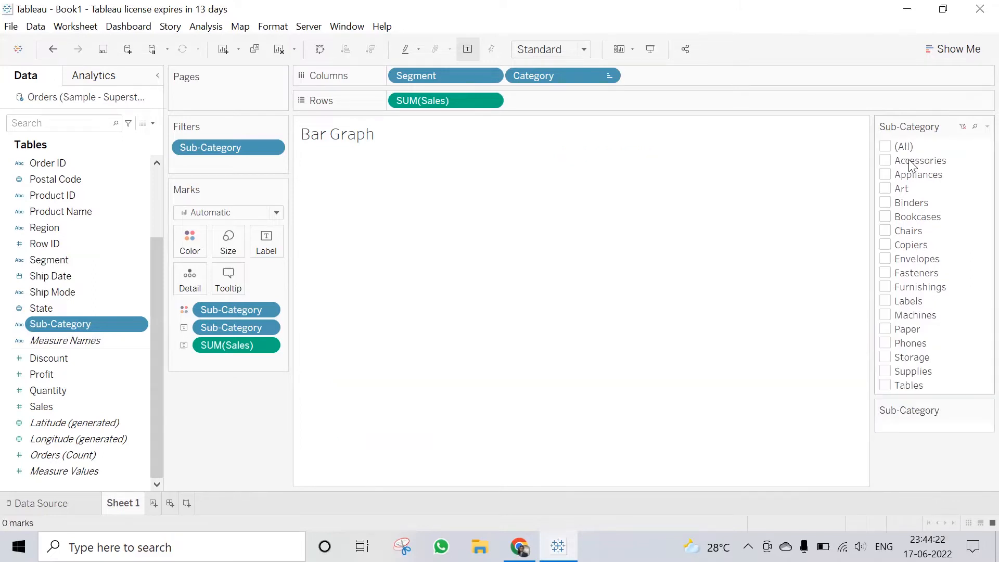
{"action": "left_click", "coordinate": [885, 189]}
{"action": "left_click", "coordinate": [886, 231]}
{"action": "left_click", "coordinate": [886, 260]}
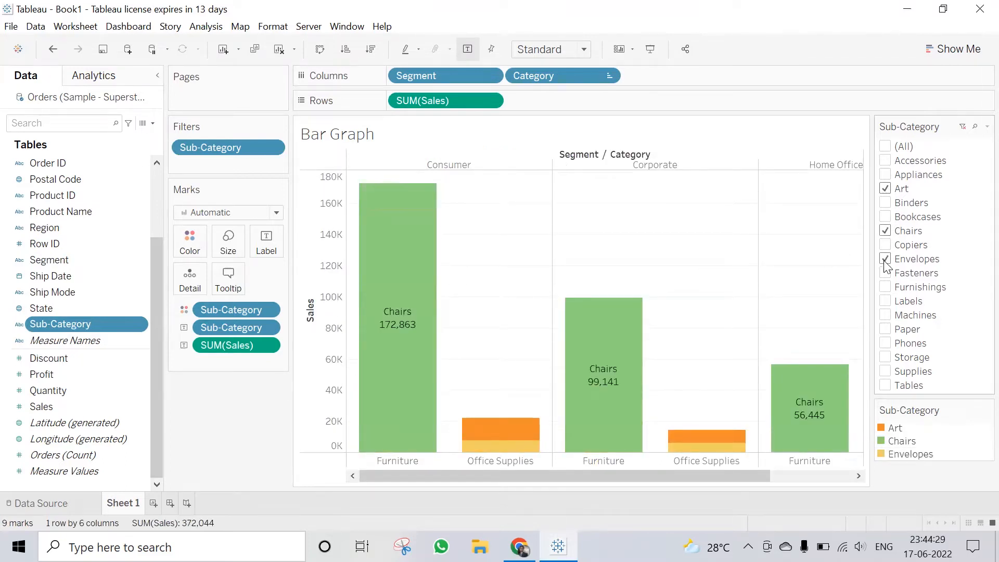
{"action": "left_click", "coordinate": [886, 146]}
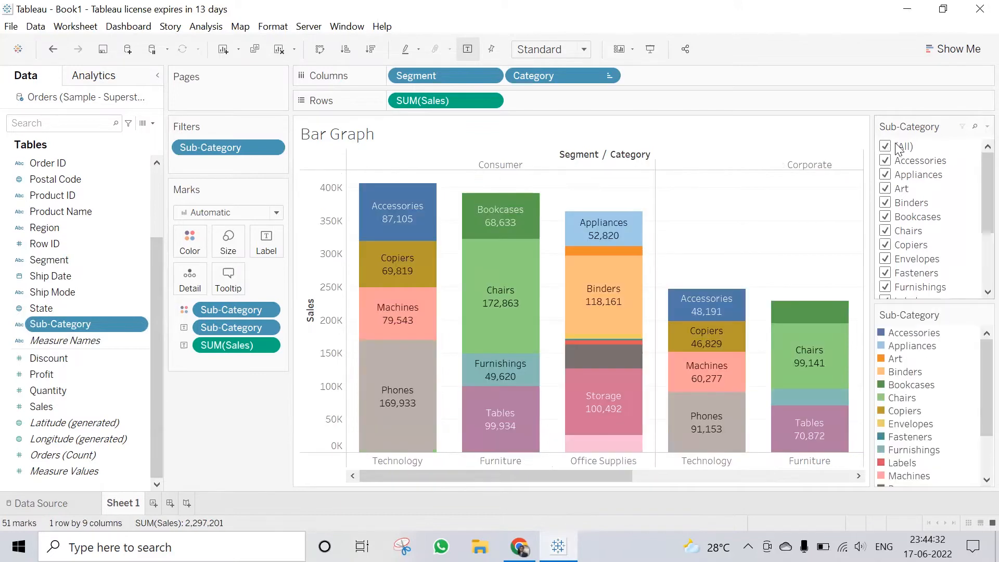
Step: Set the Sub-Category filter to Single Value (list) and step through the sub-categories from Accessories to Chairs
{"action": "left_click", "coordinate": [987, 127]}
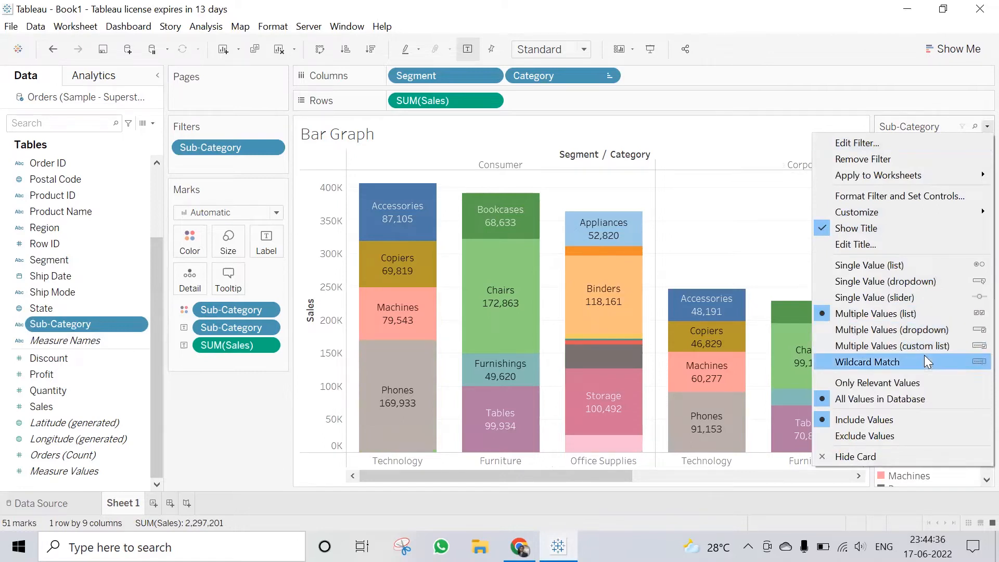
{"action": "left_click", "coordinate": [920, 265]}
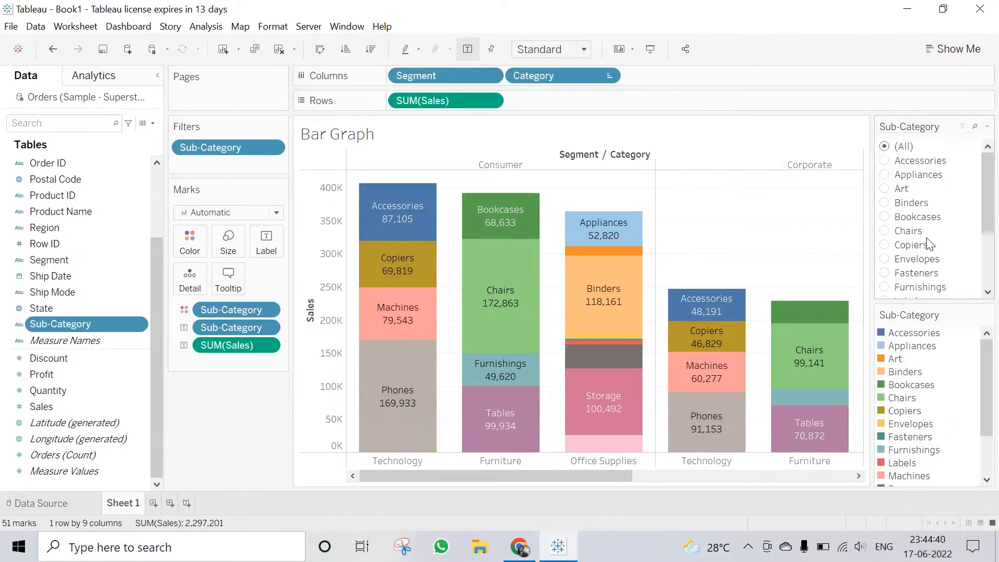
{"action": "left_click", "coordinate": [886, 162]}
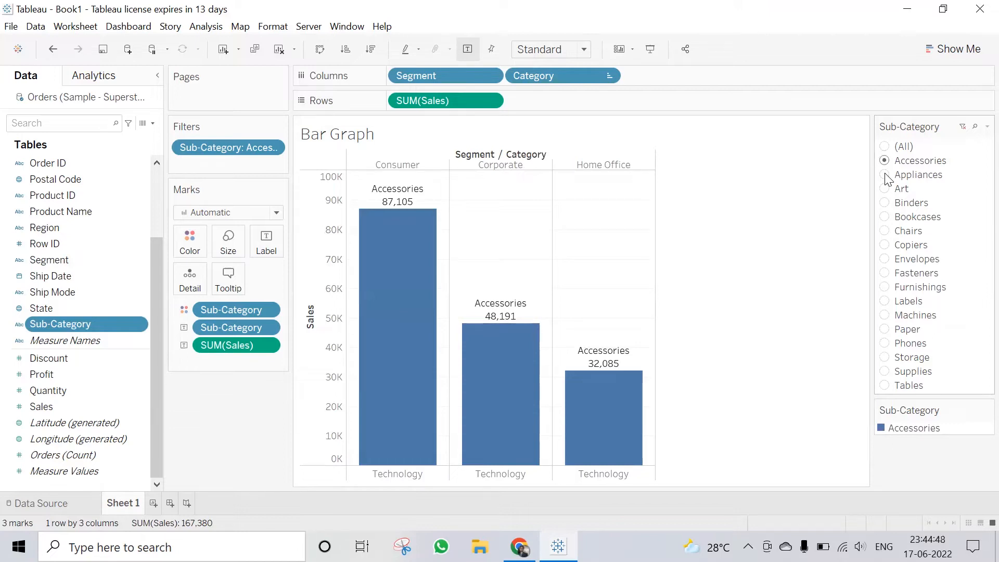
{"action": "left_click", "coordinate": [888, 176]}
{"action": "left_click", "coordinate": [888, 190]}
{"action": "left_click", "coordinate": [889, 204]}
{"action": "left_click", "coordinate": [890, 219]}
{"action": "left_click", "coordinate": [889, 233]}
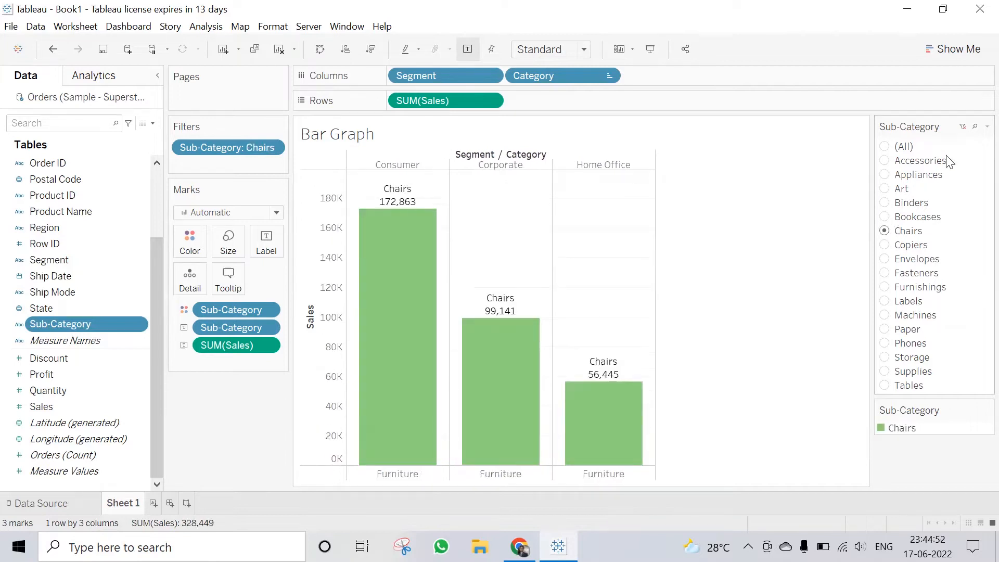
Step: Set the Sub-Category filter to Single Value (dropdown) and choose Labels, Paper and Phones in turn
{"action": "left_click", "coordinate": [987, 126]}
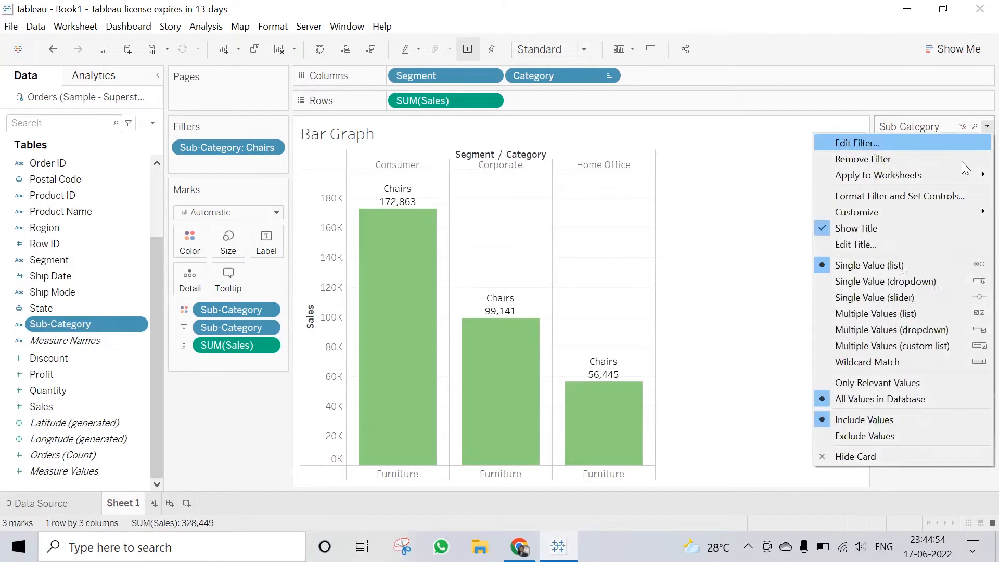
{"action": "left_click", "coordinate": [911, 282]}
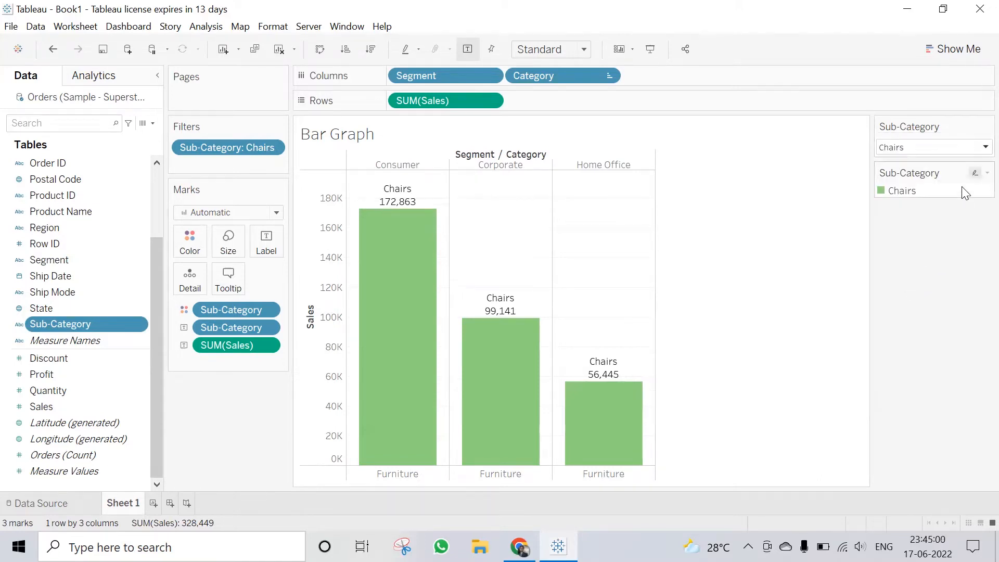
{"action": "left_click", "coordinate": [979, 148]}
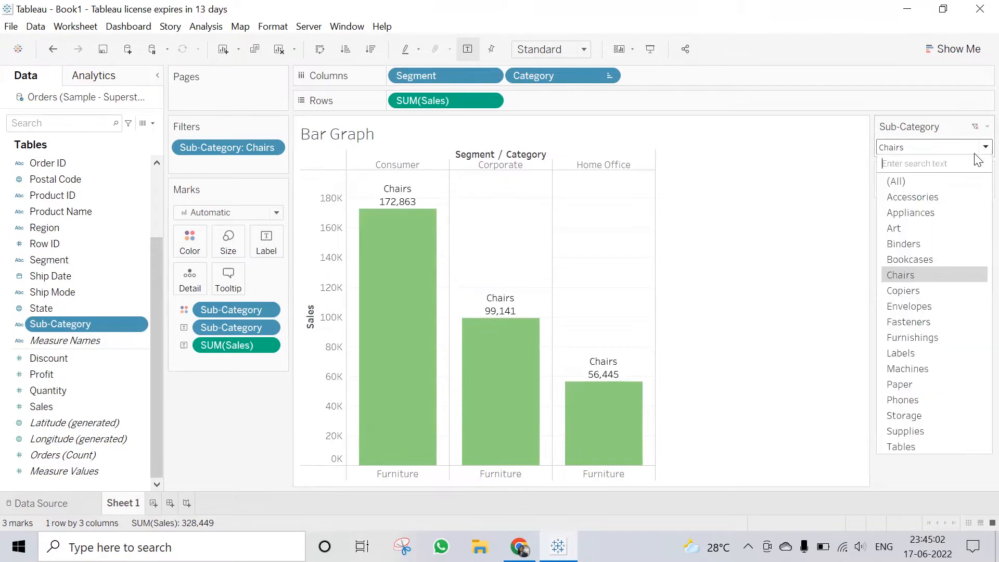
{"action": "left_click", "coordinate": [922, 354]}
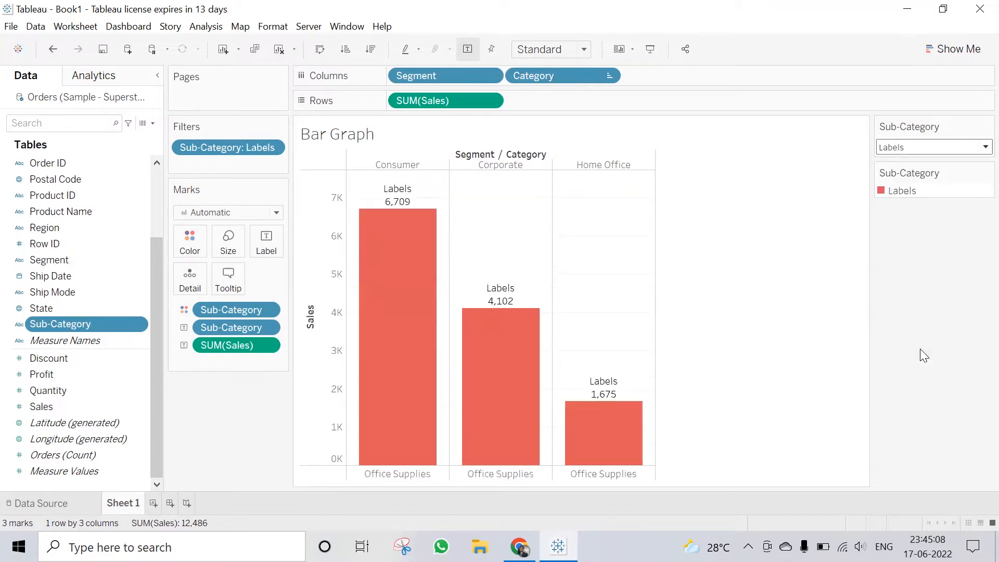
{"action": "left_click", "coordinate": [979, 148]}
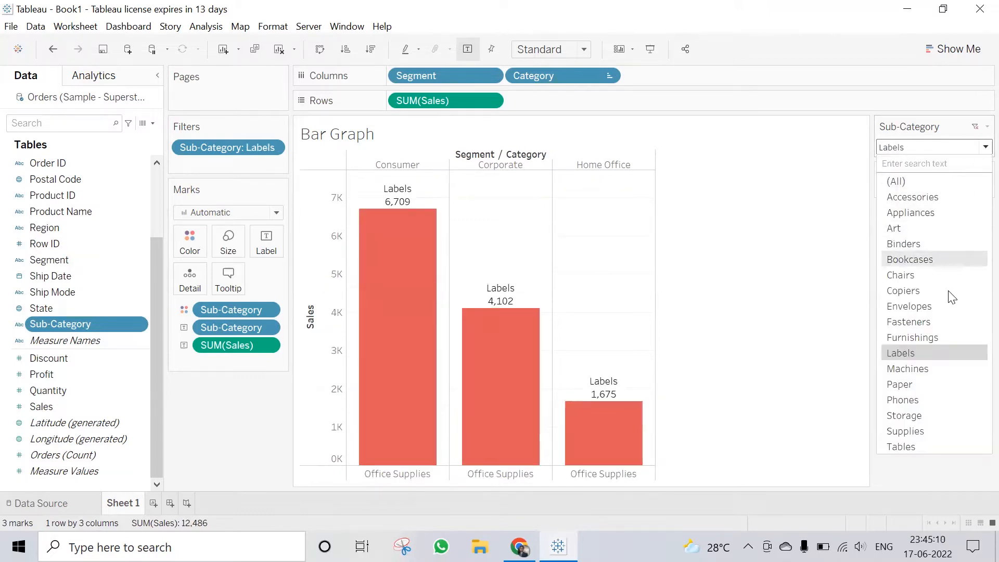
{"action": "left_click", "coordinate": [917, 384]}
{"action": "left_click", "coordinate": [983, 146]}
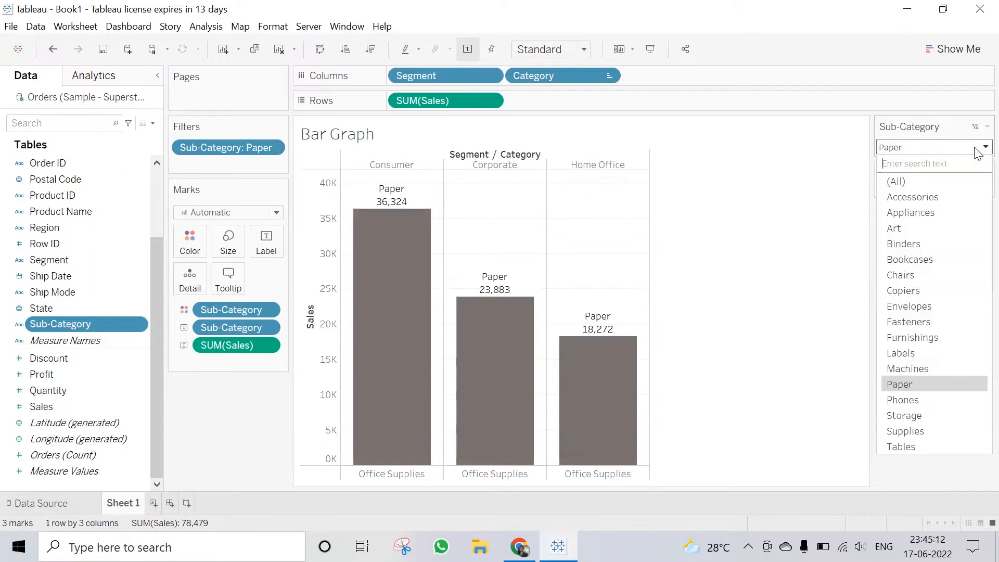
{"action": "left_click", "coordinate": [933, 400]}
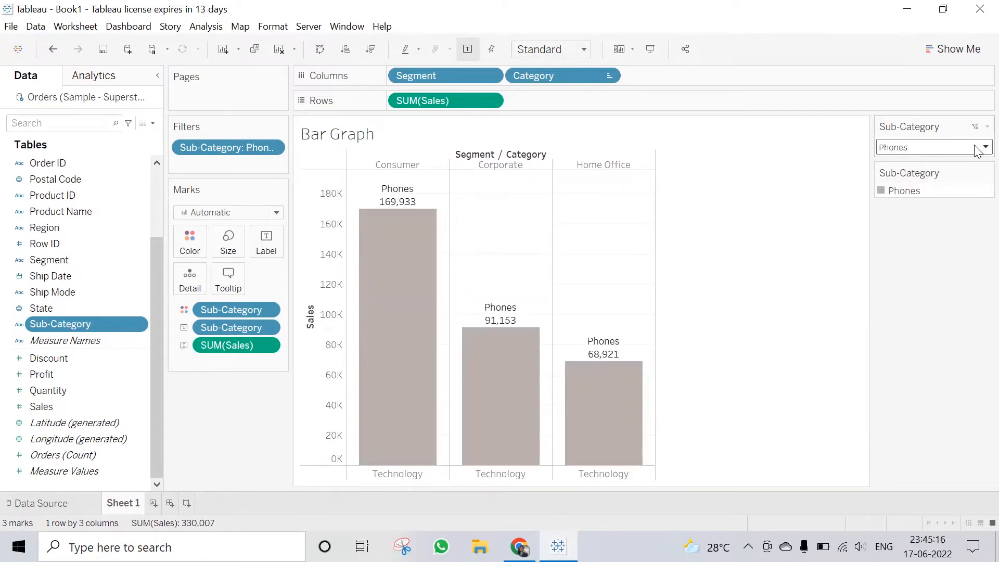
Step: Set the Sub-Category filter to Single Value (slider) and move it to Paper
{"action": "left_click", "coordinate": [987, 127]}
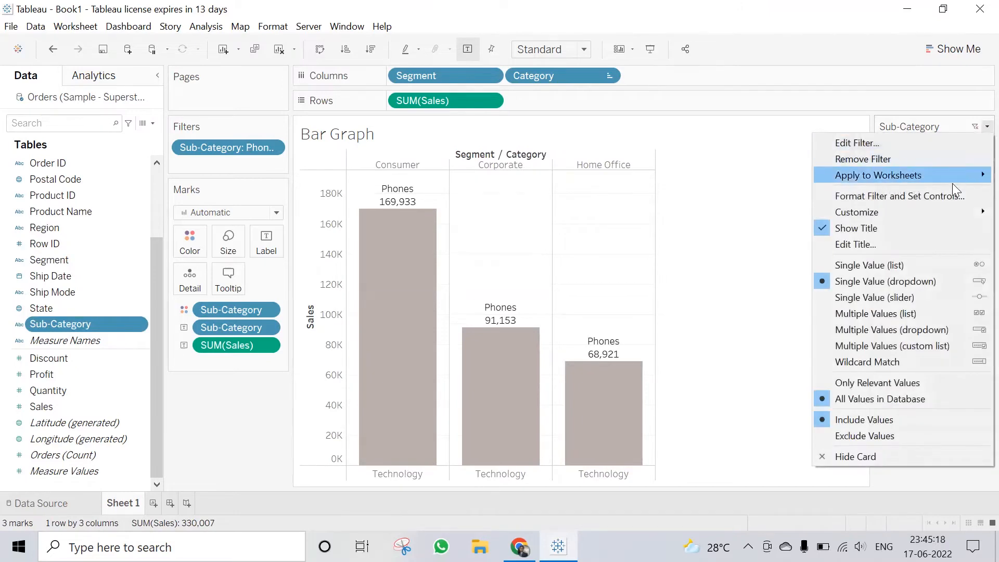
{"action": "left_click", "coordinate": [915, 295]}
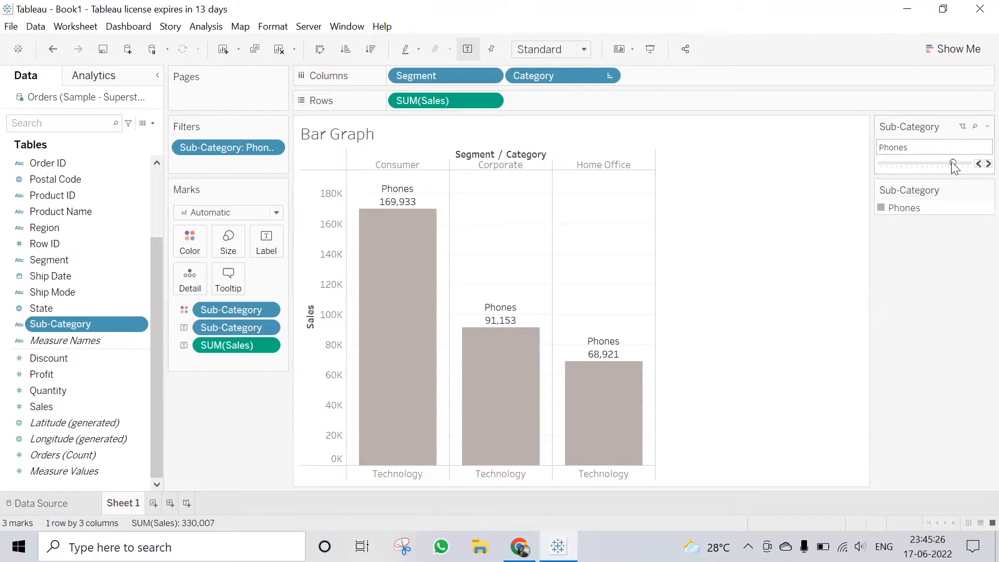
{"action": "mouse_move", "coordinate": [952, 162]}
{"action": "left_mouse_down"}
{"action": "mouse_move", "coordinate": [921, 169]}
{"action": "mouse_move", "coordinate": [949, 159]}
{"action": "left_mouse_up"}
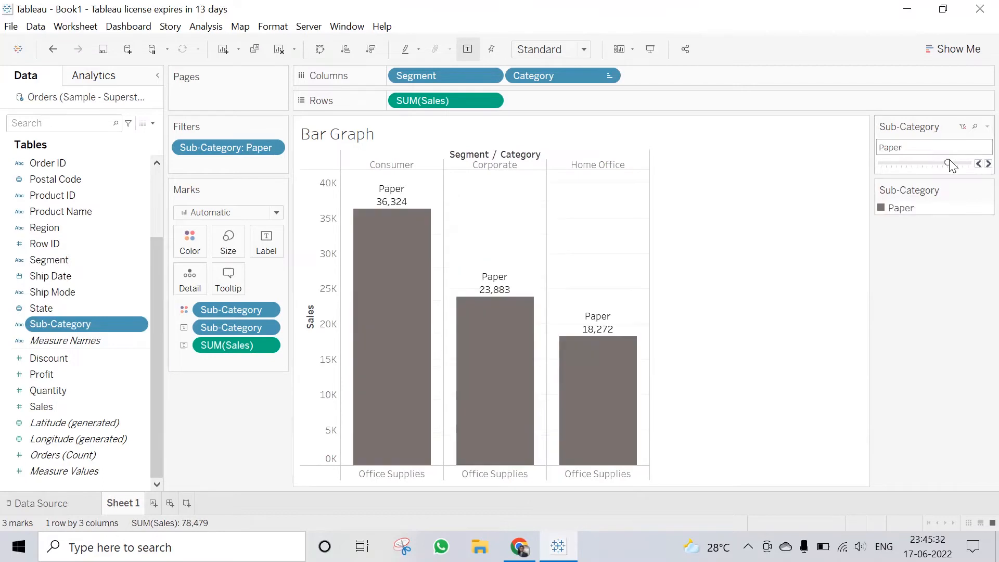
Step: Set the Sub-Category filter to Multiple Values (list), add Accessories, Binders, Bookcases, Copiers and Fasteners, and reselect all values
{"action": "left_click", "coordinate": [987, 127]}
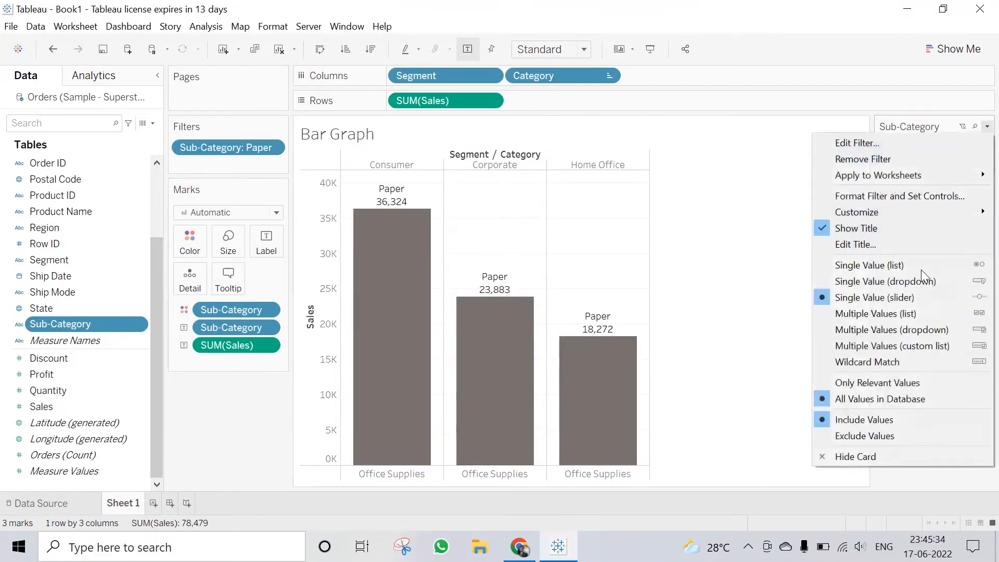
{"action": "left_click", "coordinate": [905, 313]}
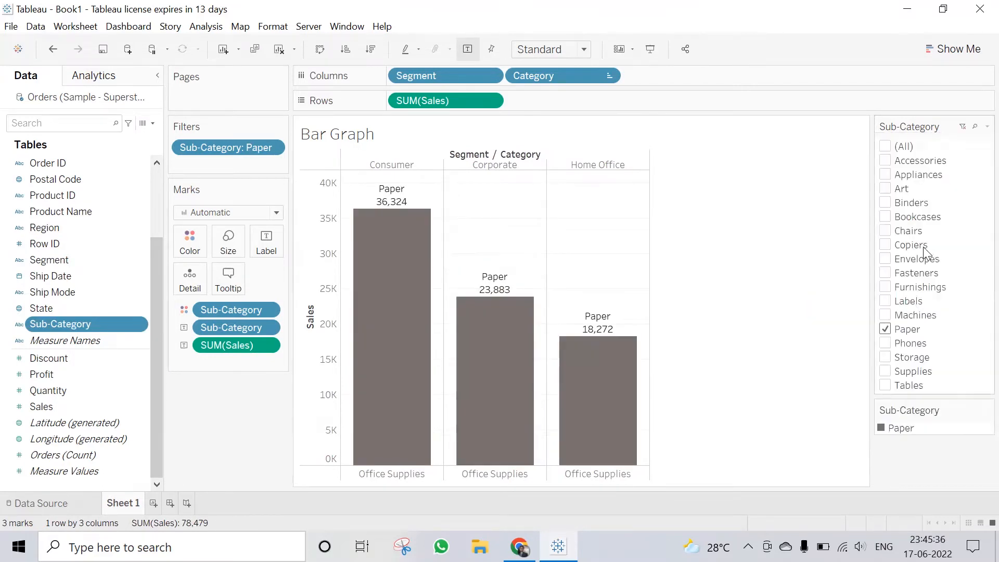
{"action": "left_click", "coordinate": [884, 160]}
{"action": "left_click", "coordinate": [886, 175]}
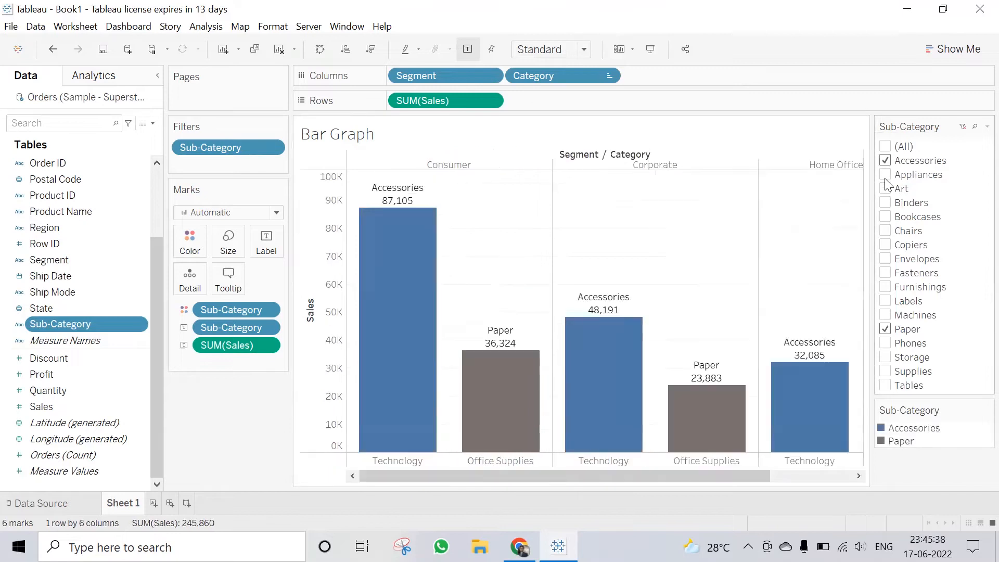
{"action": "left_click", "coordinate": [885, 202]}
{"action": "left_click", "coordinate": [885, 217]}
{"action": "left_click", "coordinate": [885, 244]}
{"action": "left_click", "coordinate": [886, 273]}
{"action": "left_click", "coordinate": [885, 147]}
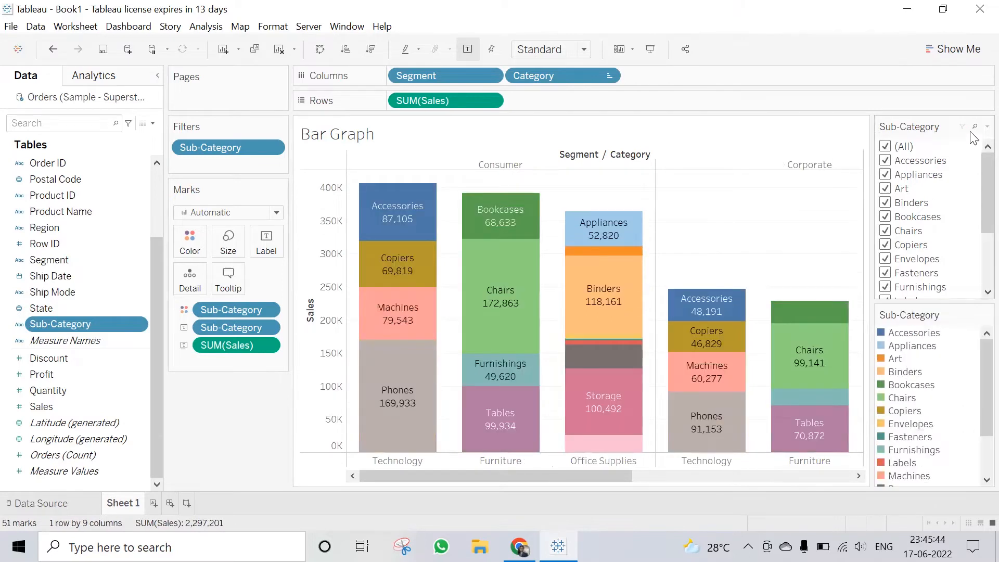
Step: Set the Sub-Category filter to Multiple Values (dropdown), exclude Accessories, Art and Envelopes, and restore all values
{"action": "left_click", "coordinate": [987, 127]}
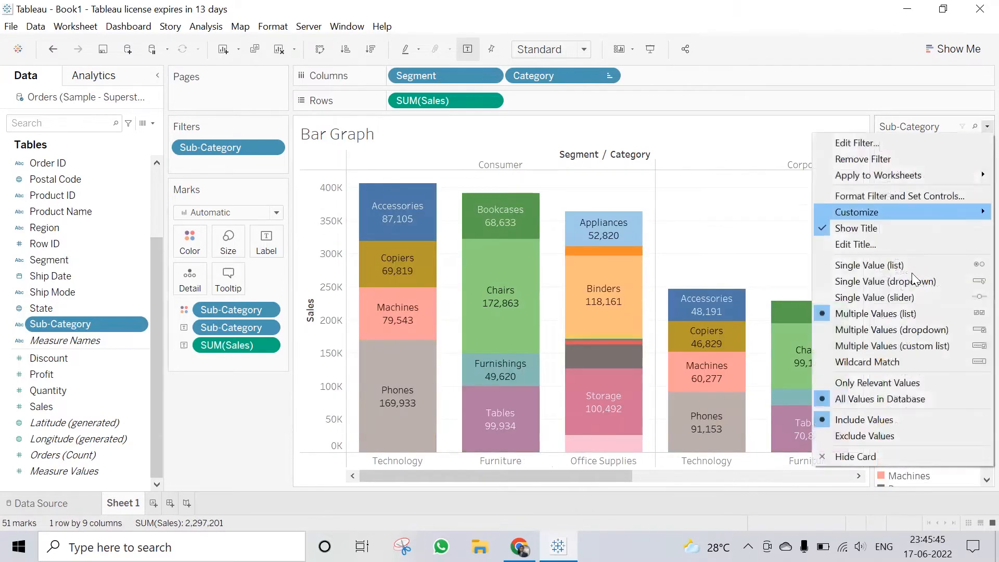
{"action": "left_click", "coordinate": [908, 330]}
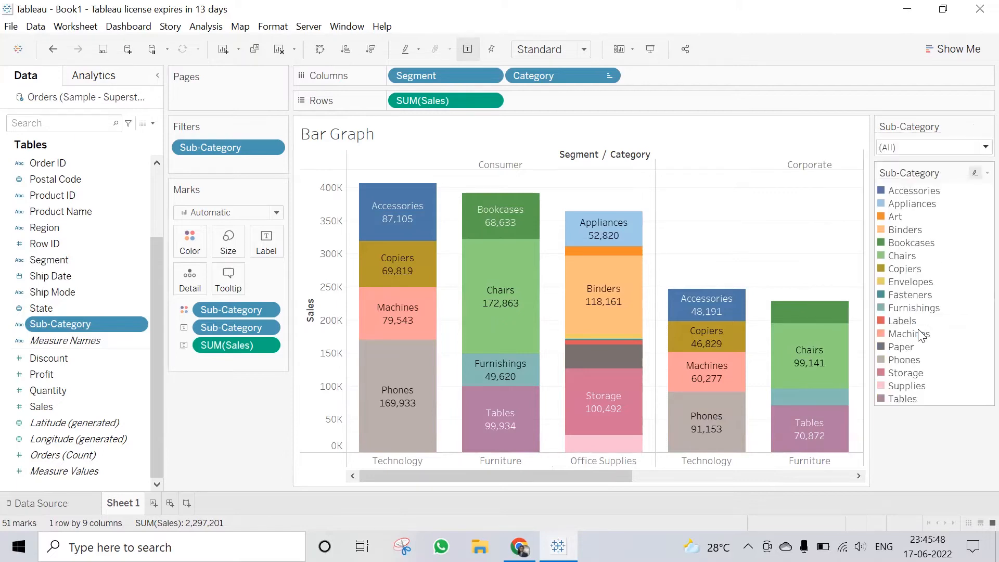
{"action": "left_click", "coordinate": [975, 148]}
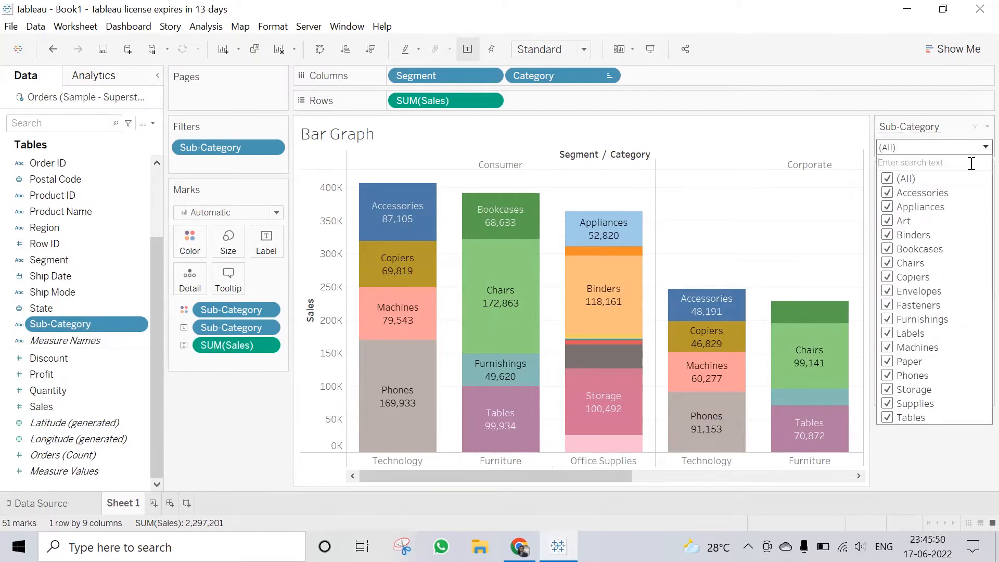
{"action": "left_click", "coordinate": [888, 193]}
{"action": "left_click", "coordinate": [888, 221]}
{"action": "left_click", "coordinate": [888, 291]}
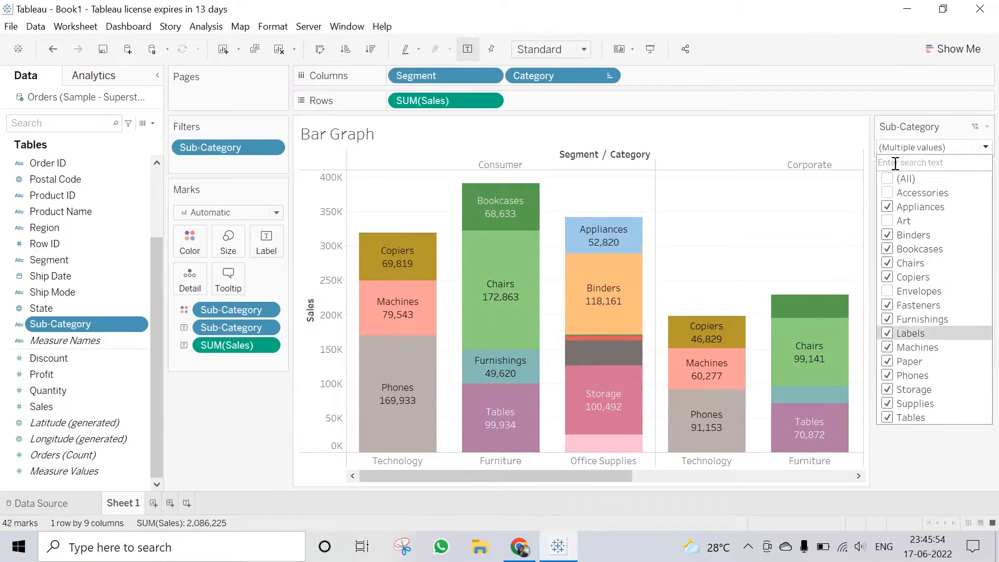
{"action": "left_click", "coordinate": [888, 179]}
Step: Exclude Appliances, Binders, Chairs and Envelopes in the Sub-Category filter, restore all values and close the list
{"action": "left_click", "coordinate": [888, 207]}
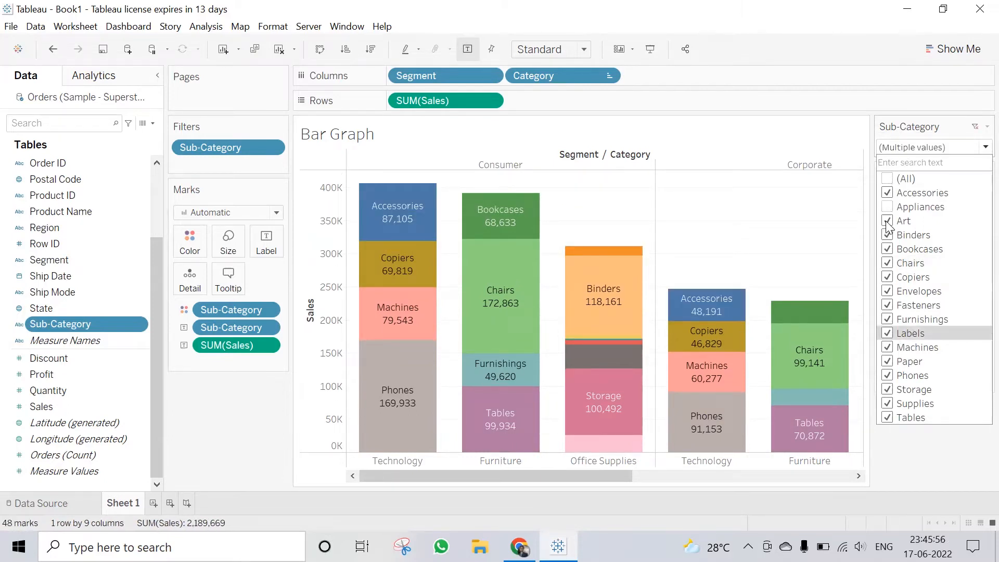
{"action": "left_click", "coordinate": [888, 207]}
{"action": "left_click", "coordinate": [888, 207]}
{"action": "left_click", "coordinate": [888, 235]}
{"action": "left_click", "coordinate": [888, 263]}
{"action": "left_click", "coordinate": [888, 292]}
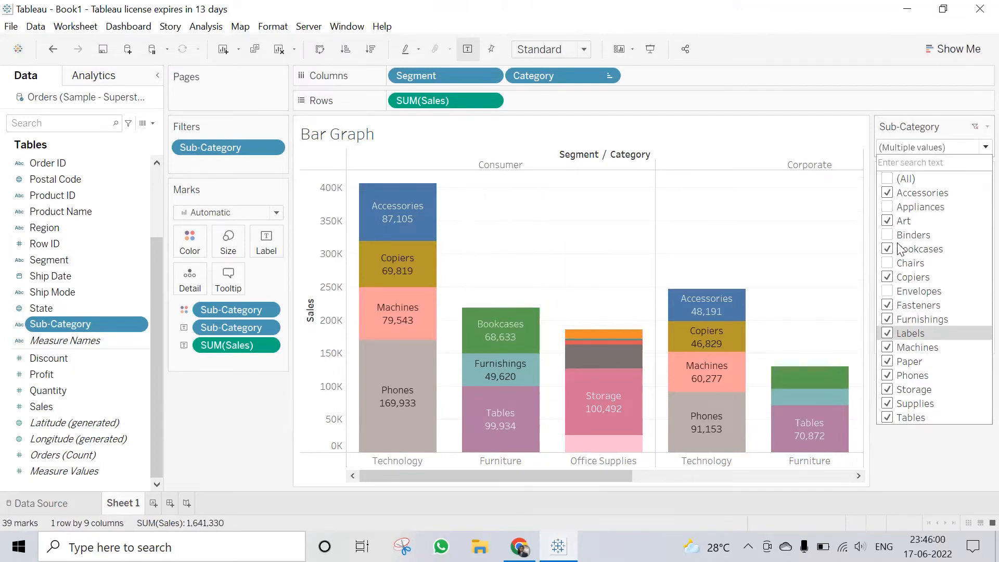
{"action": "left_click", "coordinate": [889, 179]}
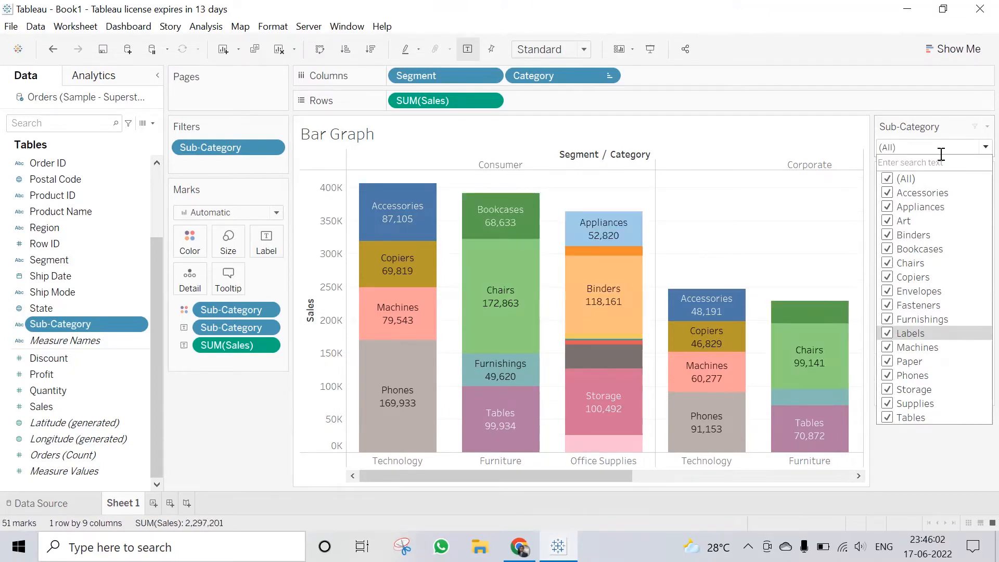
{"action": "left_click", "coordinate": [977, 151]}
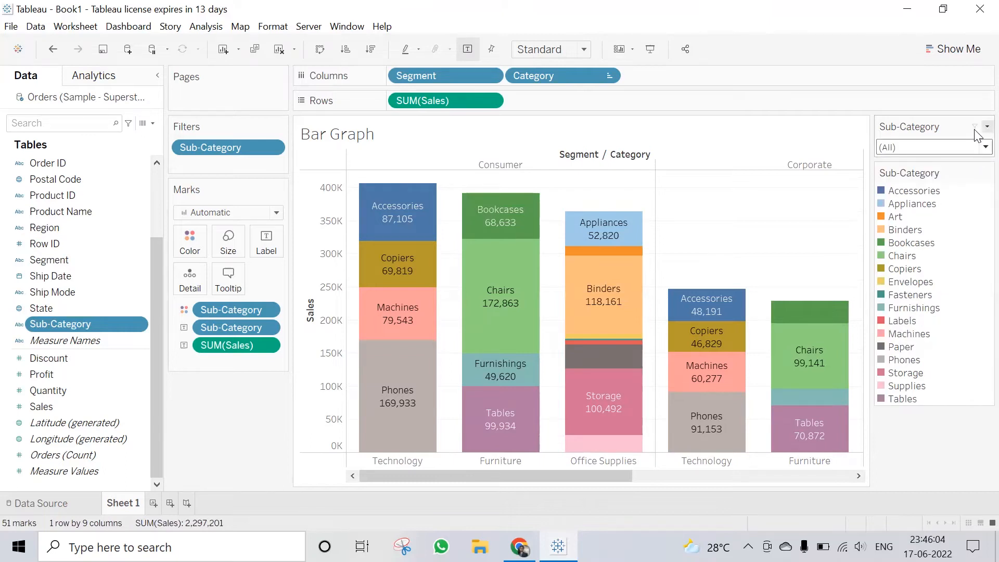
Step: Set the Sub-Category filter to Multiple Values (custom list), search for "phones" and select Phones
{"action": "left_click", "coordinate": [987, 126]}
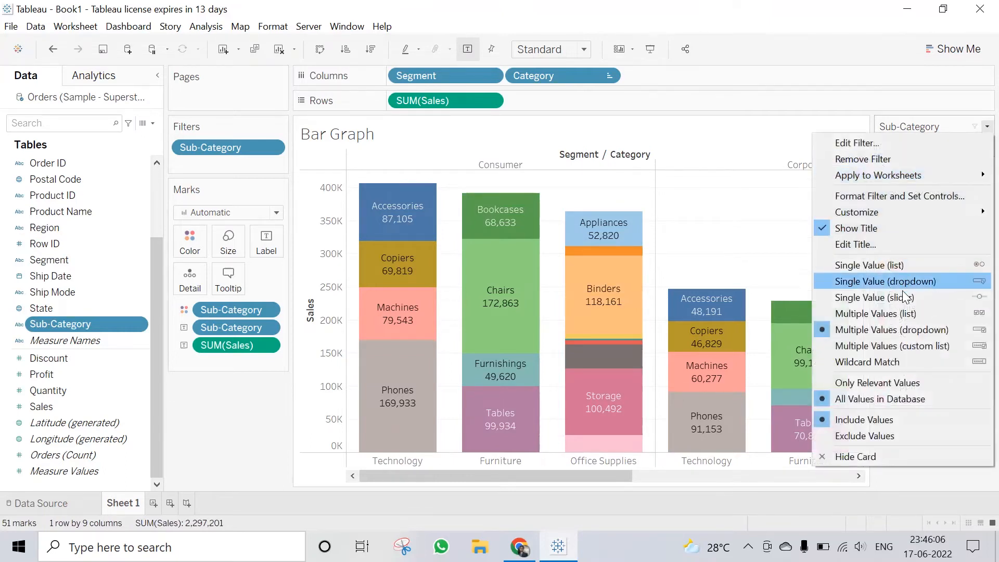
{"action": "left_click", "coordinate": [916, 343]}
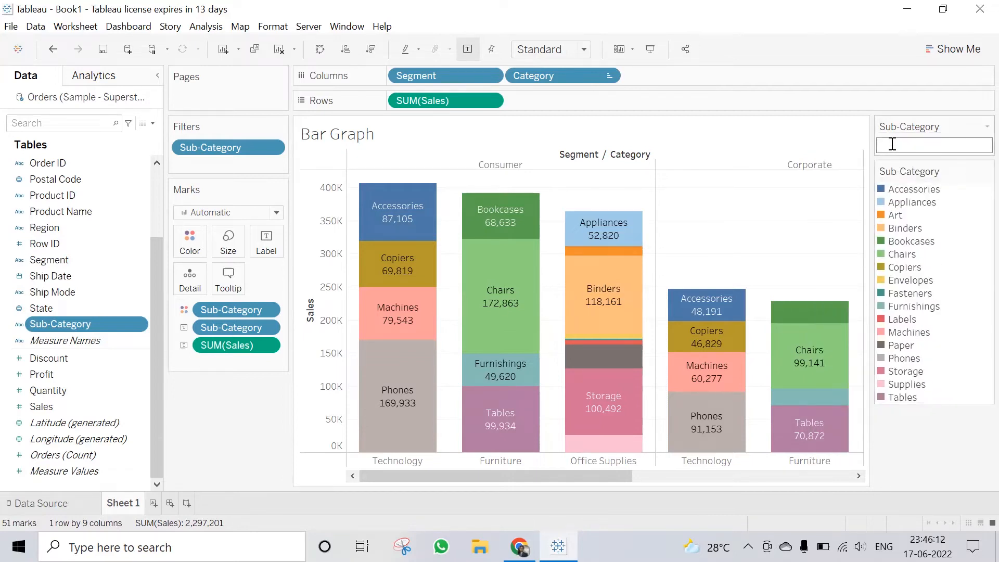
{"action": "type", "text": "phones"}
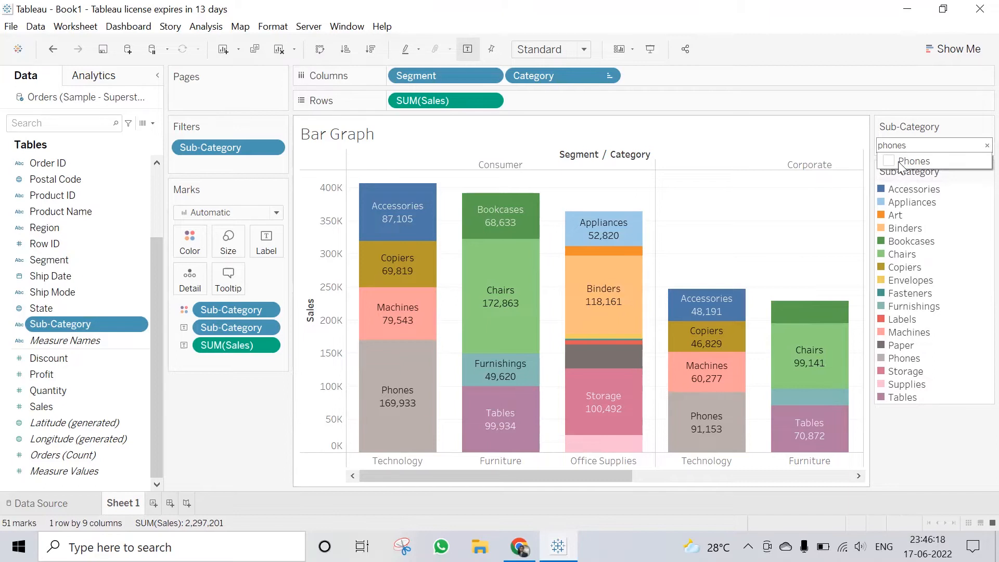
{"action": "left_click", "coordinate": [890, 161]}
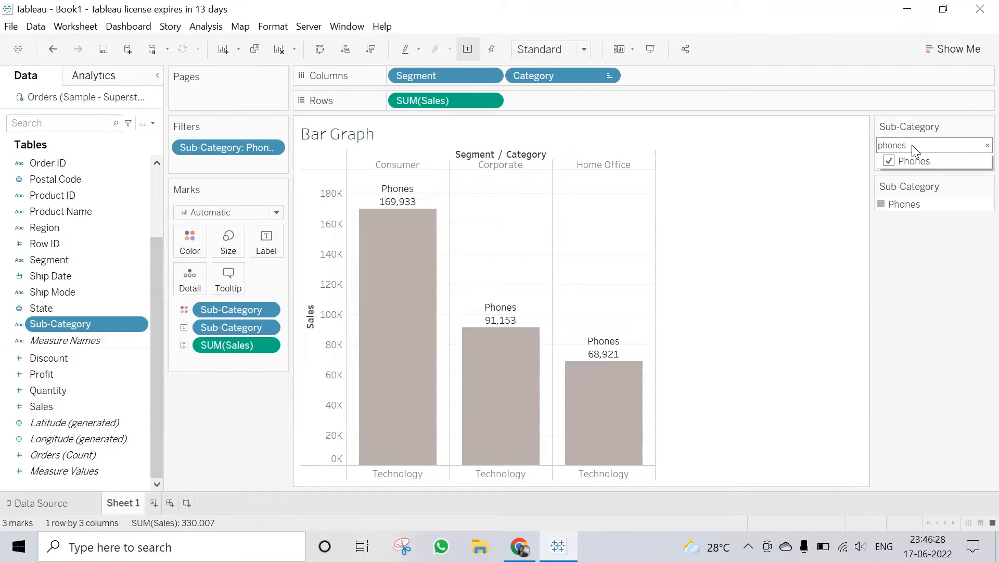
Step: Clear the Sub-Category search, set the filter to Wildcard Match and match the text "phone"
{"action": "left_click", "coordinate": [985, 146]}
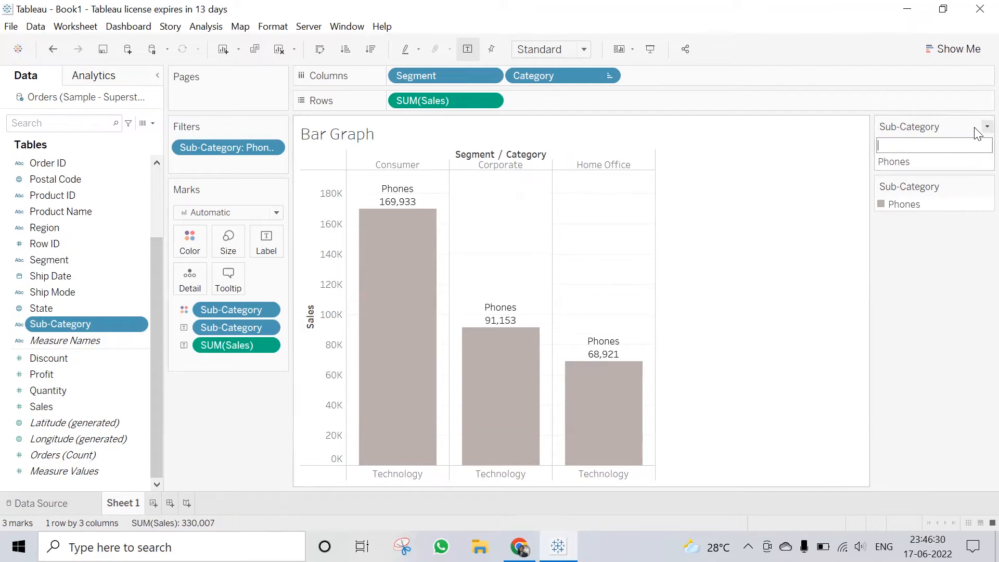
{"action": "left_click", "coordinate": [987, 127]}
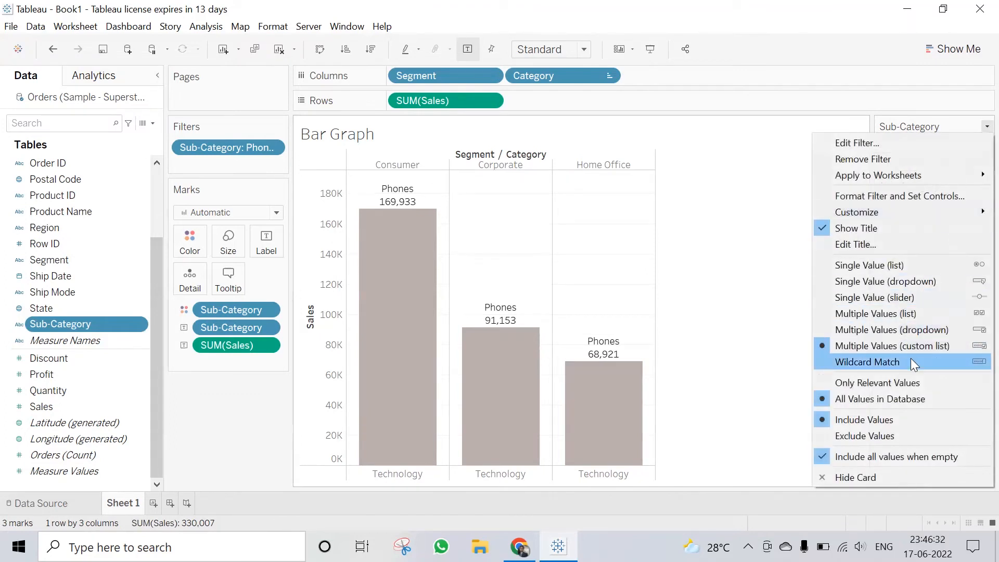
{"action": "left_click", "coordinate": [886, 359]}
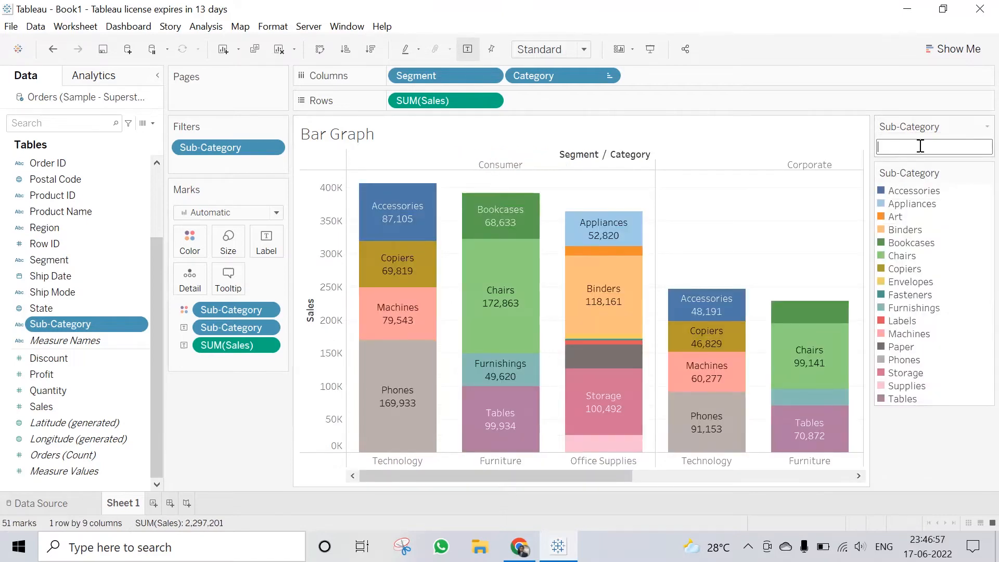
{"action": "type", "text": "phone"}
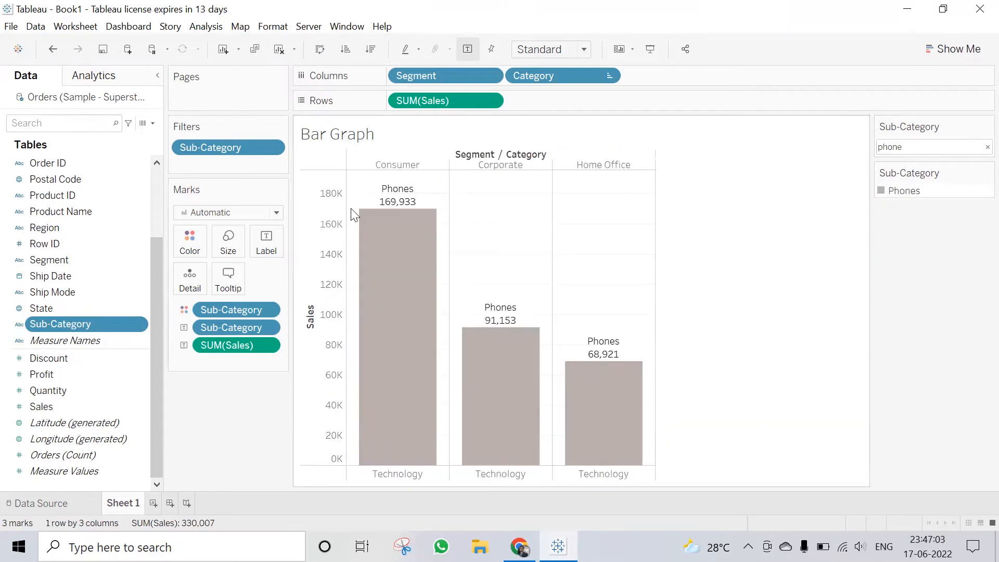
{"action": "left_click", "coordinate": [987, 127]}
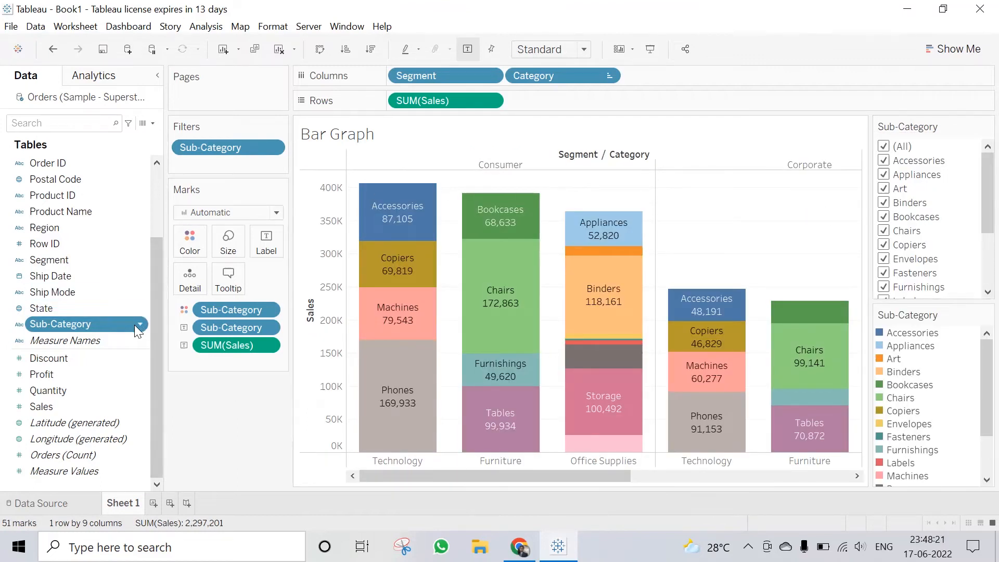
Step: Remove the Sub-Category filter from the sheet
{"action": "left_click", "coordinate": [134, 325]}
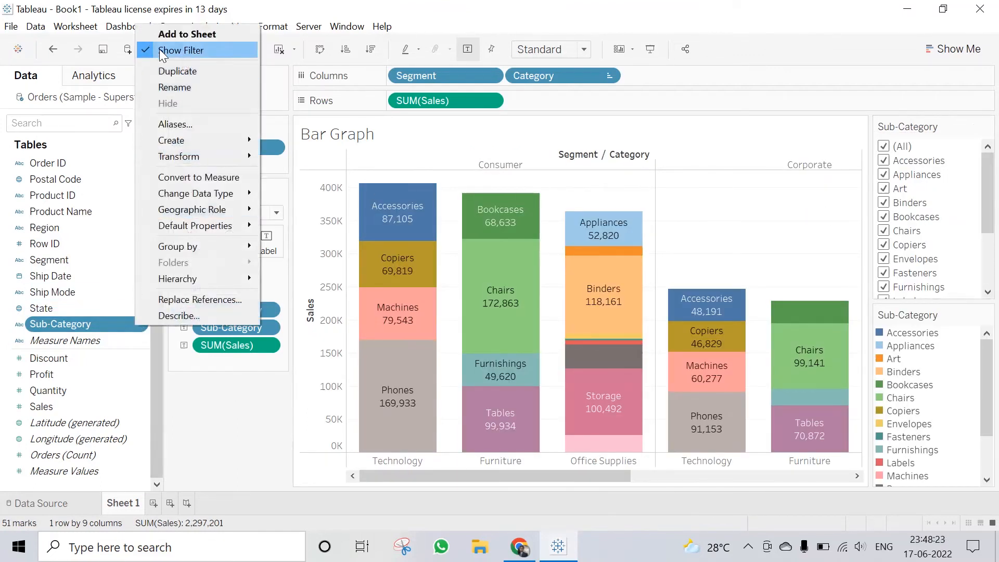
{"action": "left_click", "coordinate": [251, 395]}
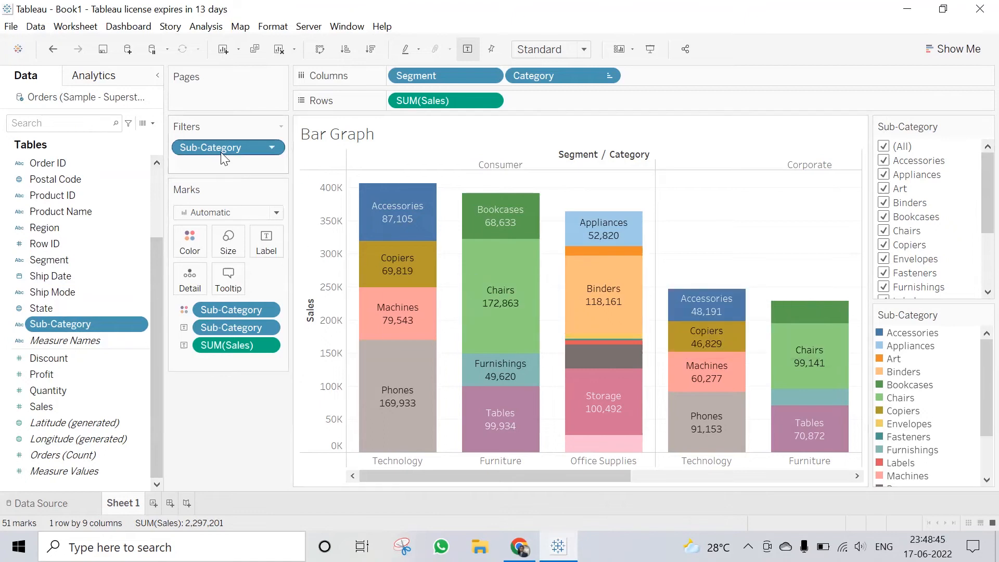
{"action": "left_click_drag", "start_coordinate": [220, 146], "coordinate": [257, 429]}
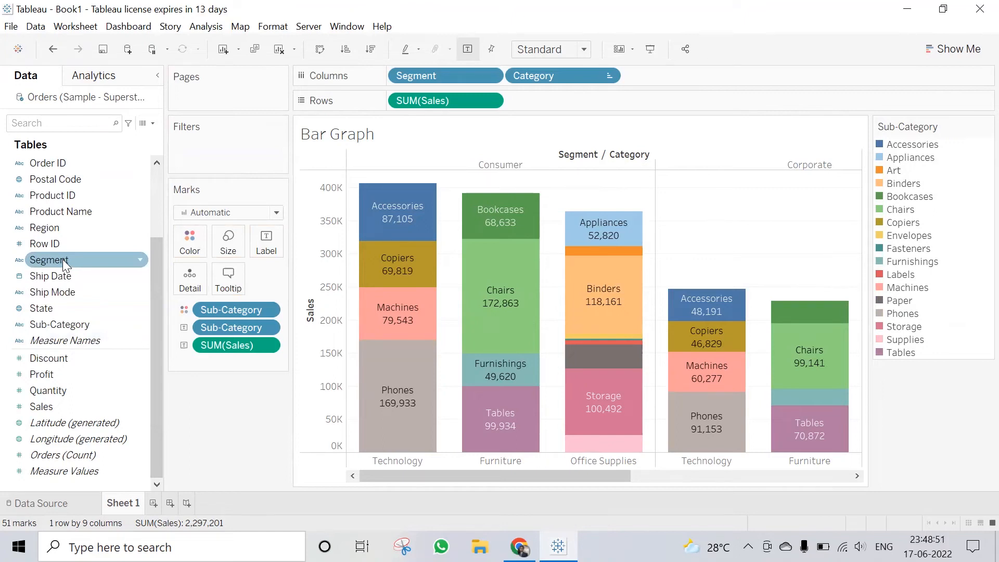
Step: Add Sub-Category as a filter again, leaving out Art, Binders, Bookcases, Fasteners and Furnishings
{"action": "left_click_drag", "start_coordinate": [57, 324], "coordinate": [203, 149]}
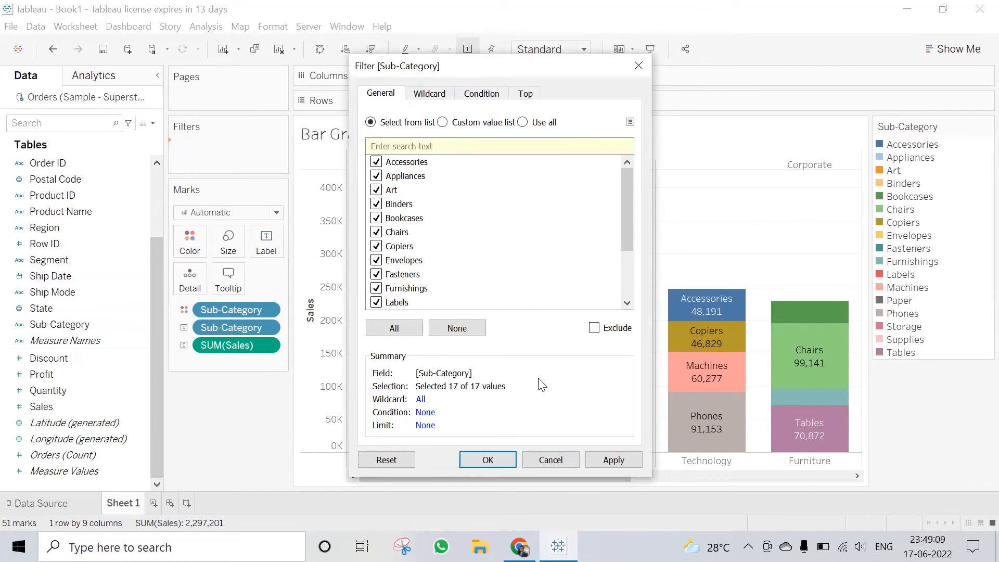
{"action": "left_click", "coordinate": [376, 191]}
{"action": "left_click", "coordinate": [376, 204]}
{"action": "left_click", "coordinate": [376, 219]}
{"action": "left_click", "coordinate": [376, 274]}
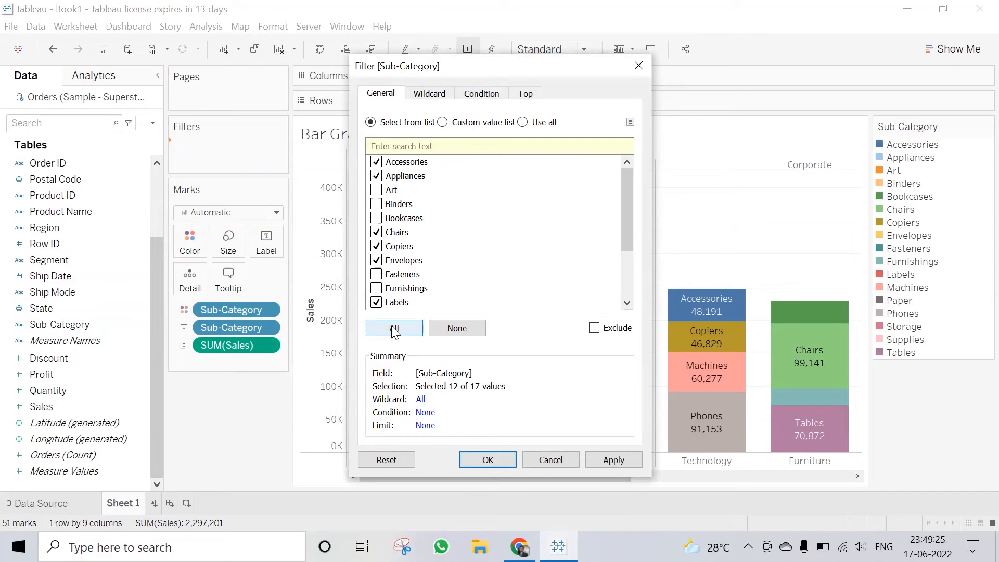
{"action": "left_click", "coordinate": [487, 461]}
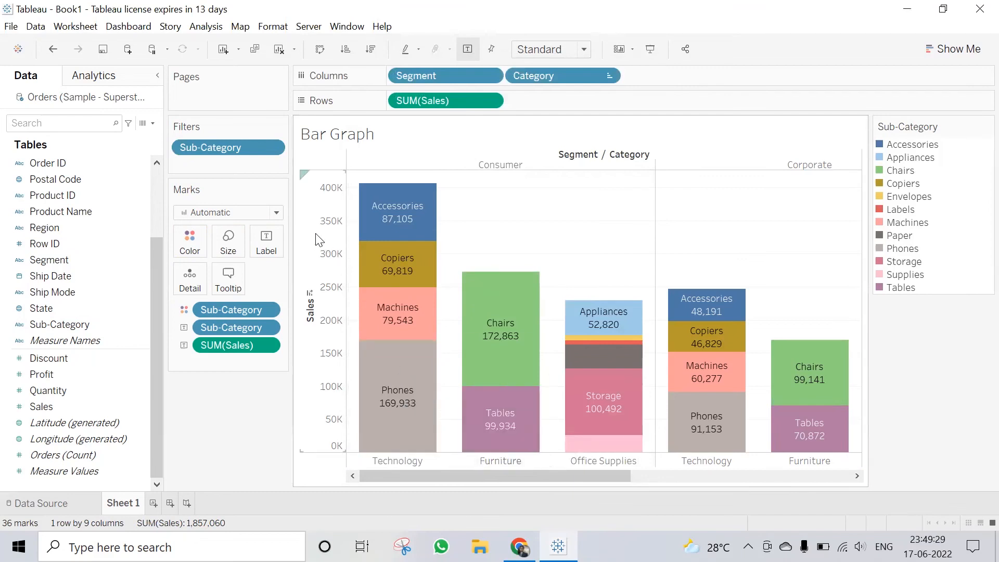
Step: Edit the Sub-Category filter, trying the custom value list before choosing to use all values
{"action": "left_click", "coordinate": [273, 148]}
{"action": "left_click", "coordinate": [265, 440]}
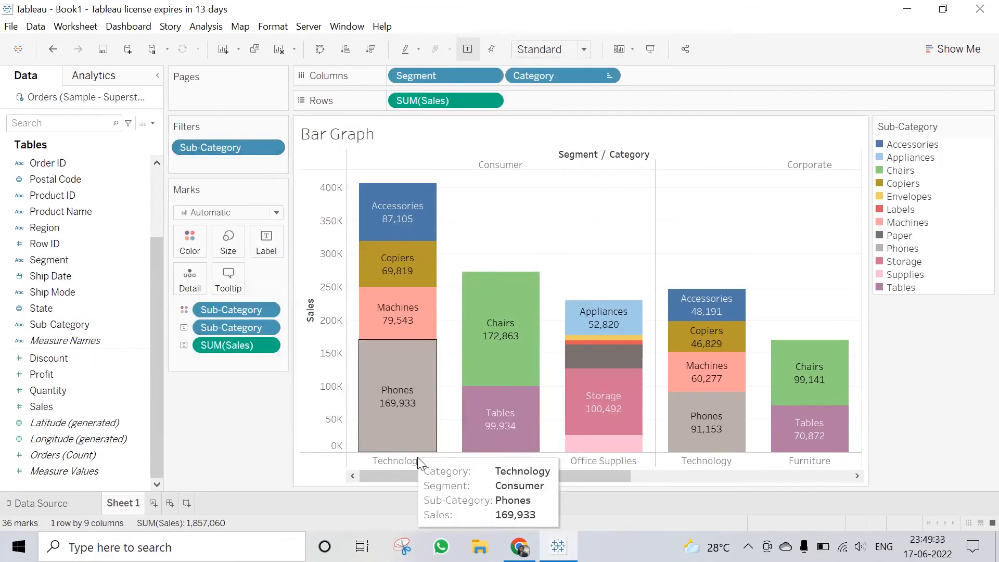
{"action": "left_click", "coordinate": [272, 148]}
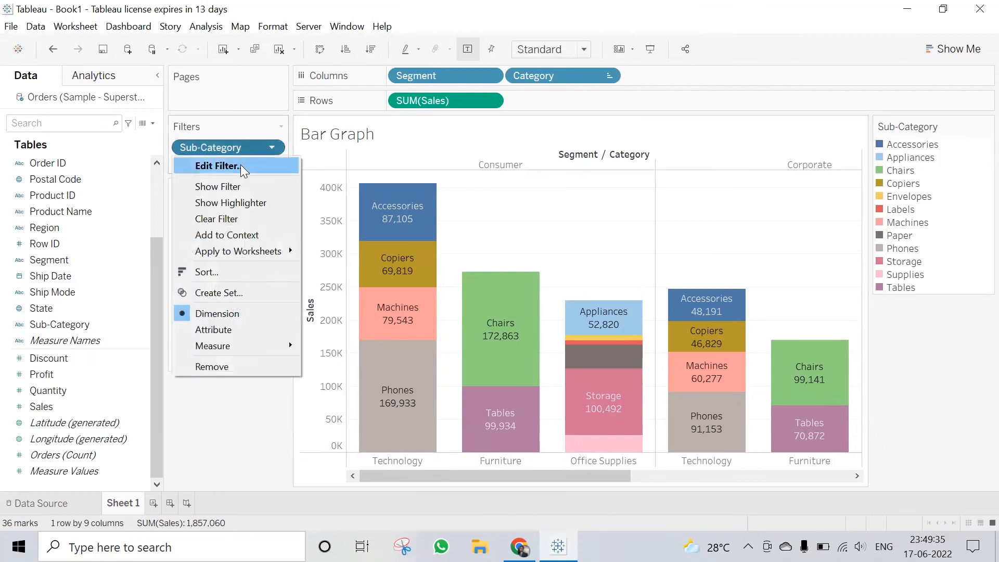
{"action": "left_click", "coordinate": [241, 165]}
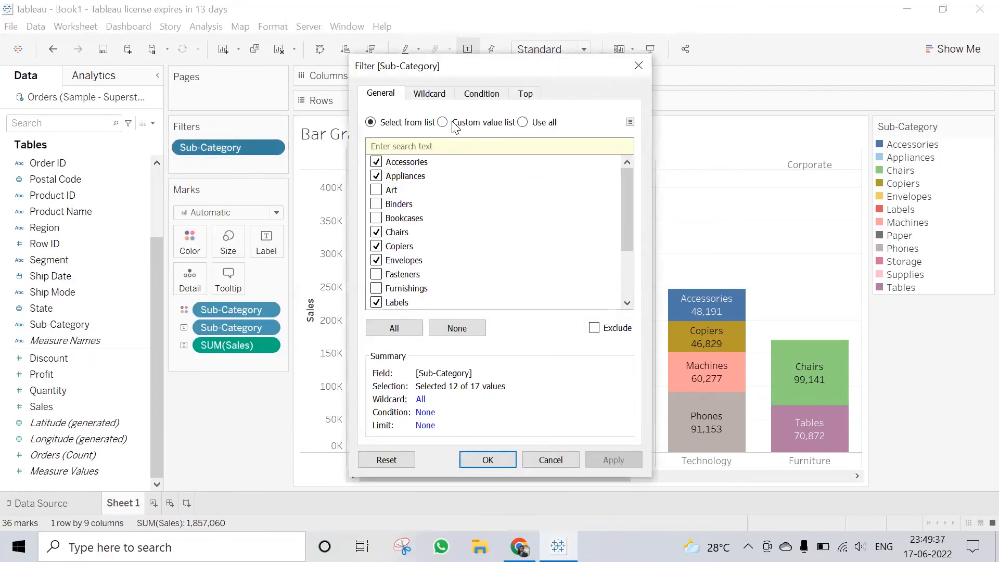
{"action": "left_click", "coordinate": [442, 123]}
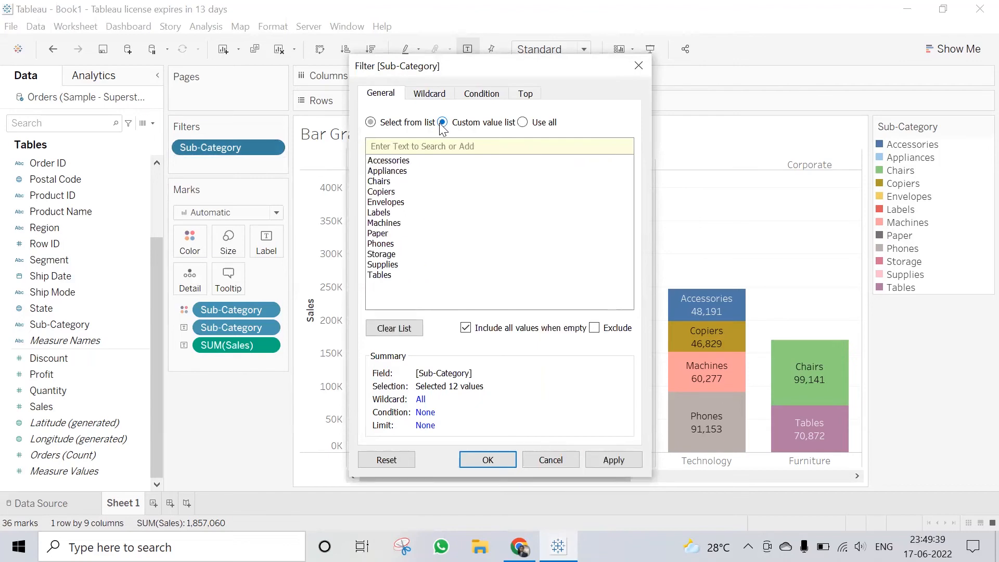
{"action": "left_click", "coordinate": [523, 123]}
Step: Review the Sub-Category filter's Wildcard, Condition and Top options and apply the filter settings
{"action": "left_click", "coordinate": [431, 99]}
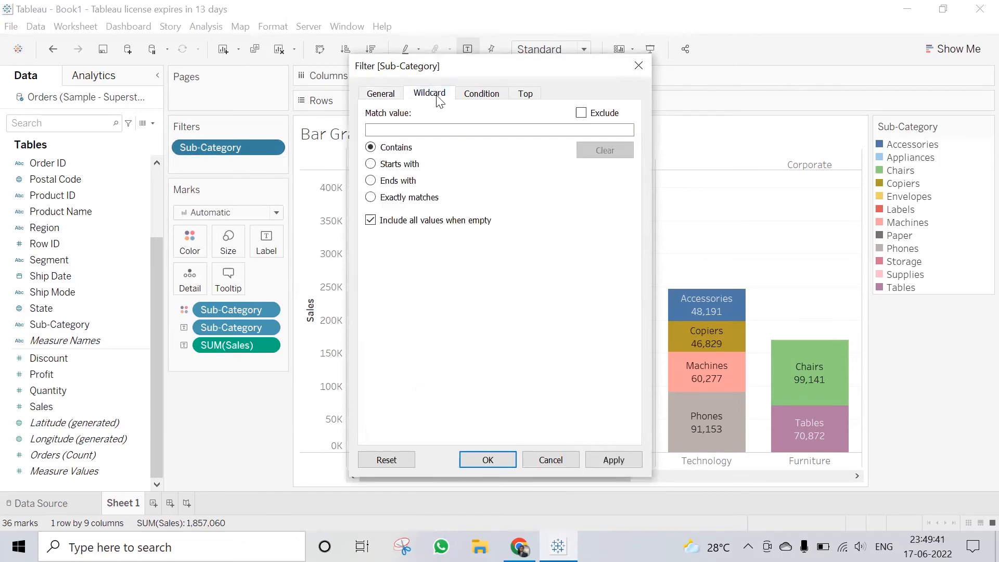
{"action": "left_click", "coordinate": [482, 98]}
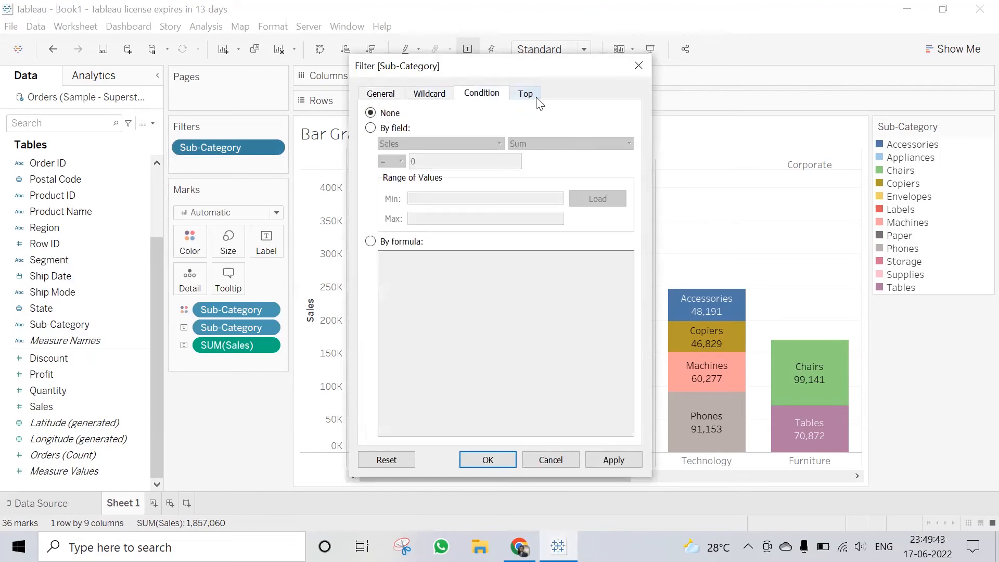
{"action": "left_click", "coordinate": [537, 102]}
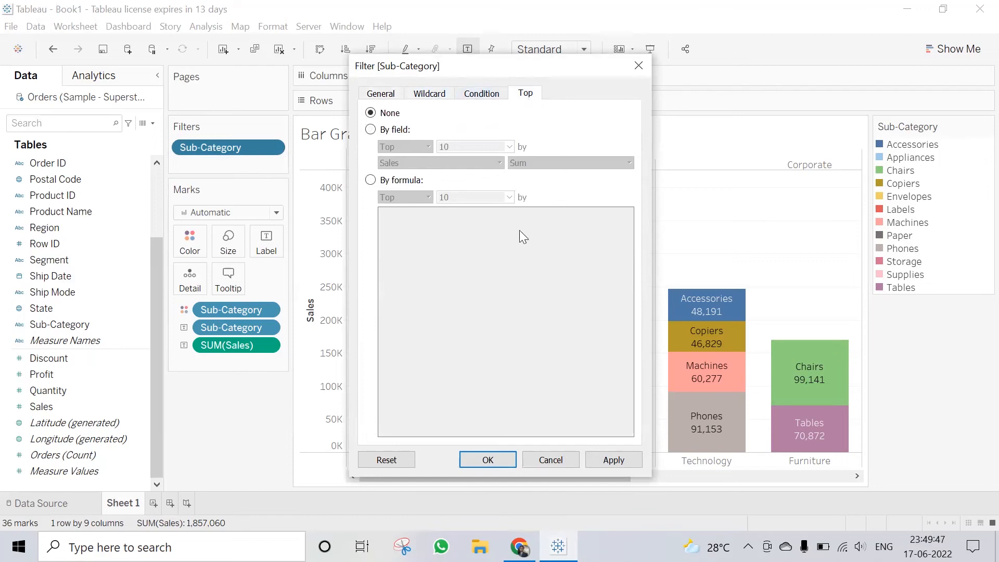
{"action": "left_click", "coordinate": [488, 460]}
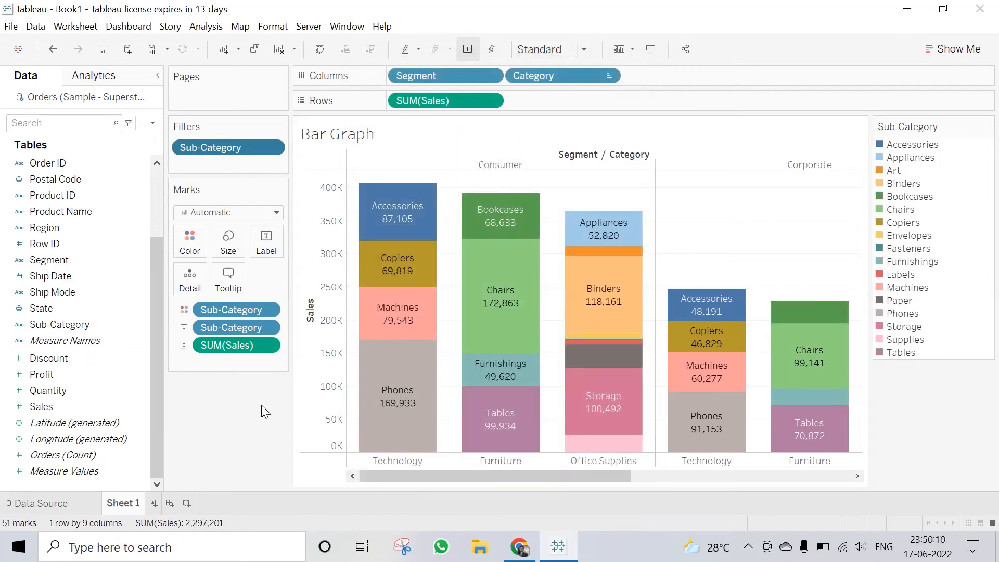